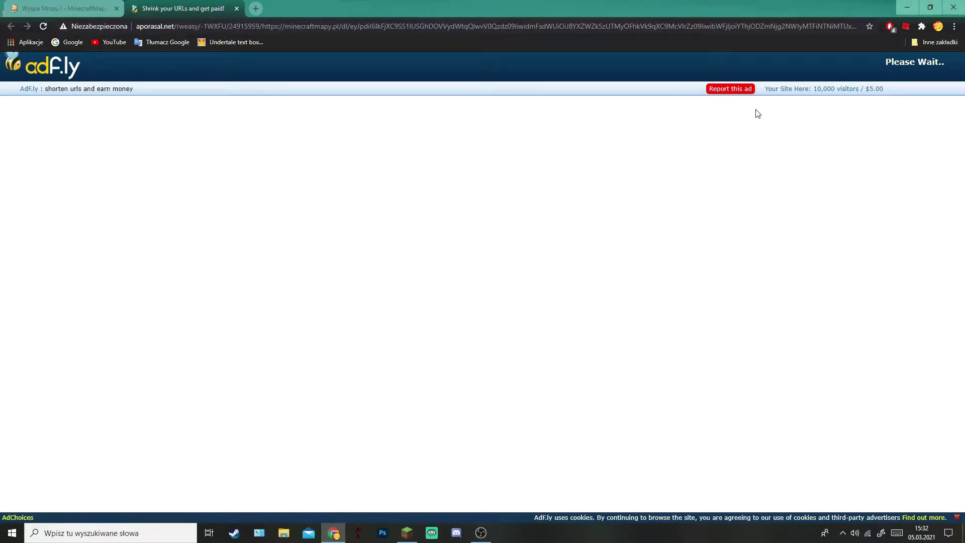
- Pause AdBlock always on aporasal.net and reload the page, allowing its notifications and closing the pop-up window
mouse_move(101, 12)
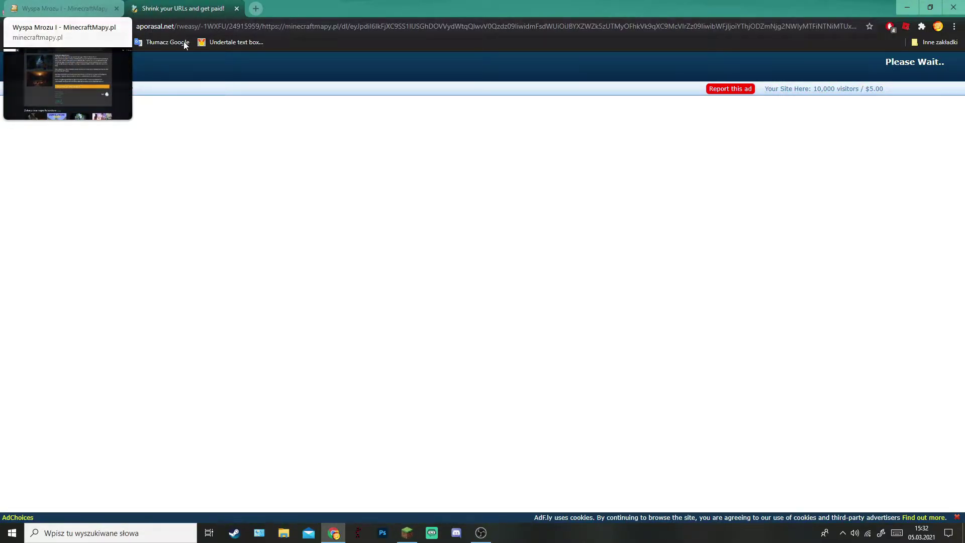
click(885, 29)
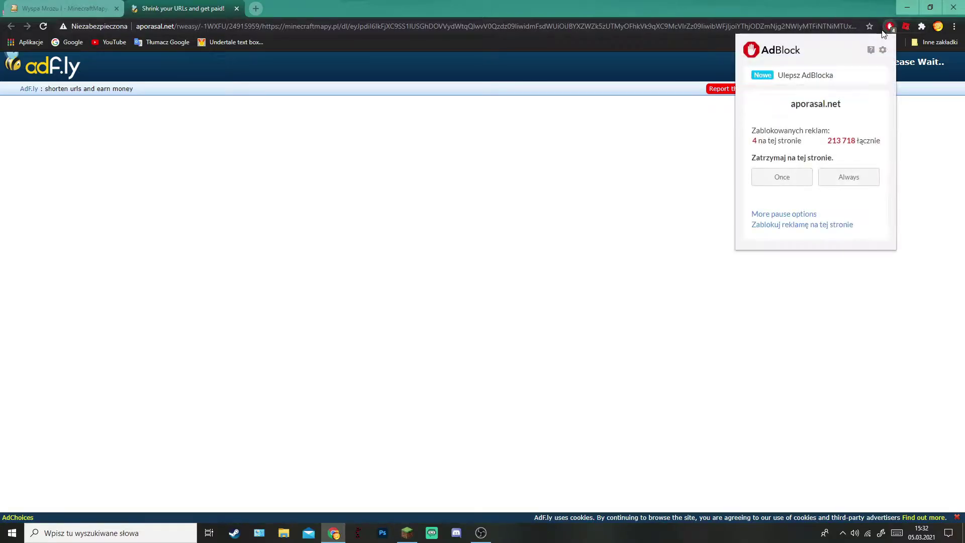
click(832, 182)
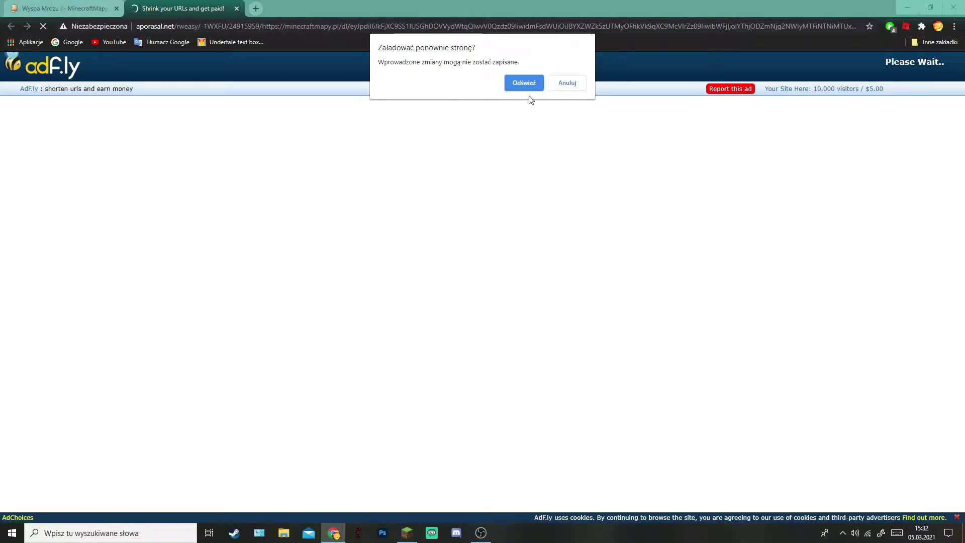
click(522, 83)
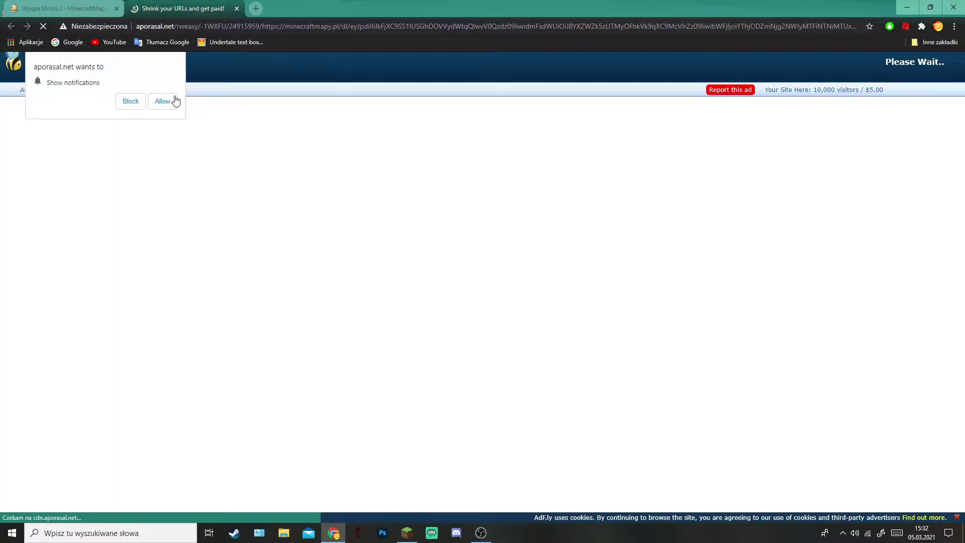
click(175, 100)
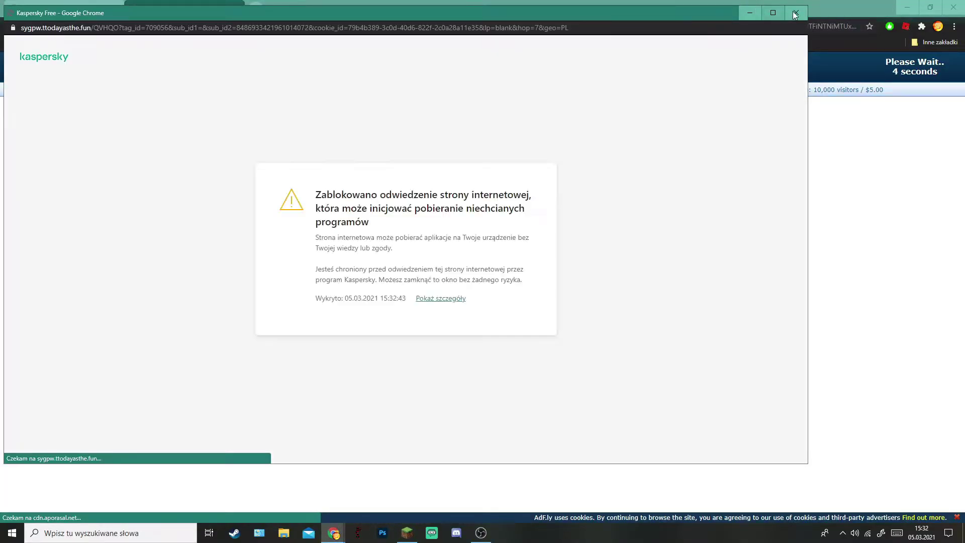
click(792, 13)
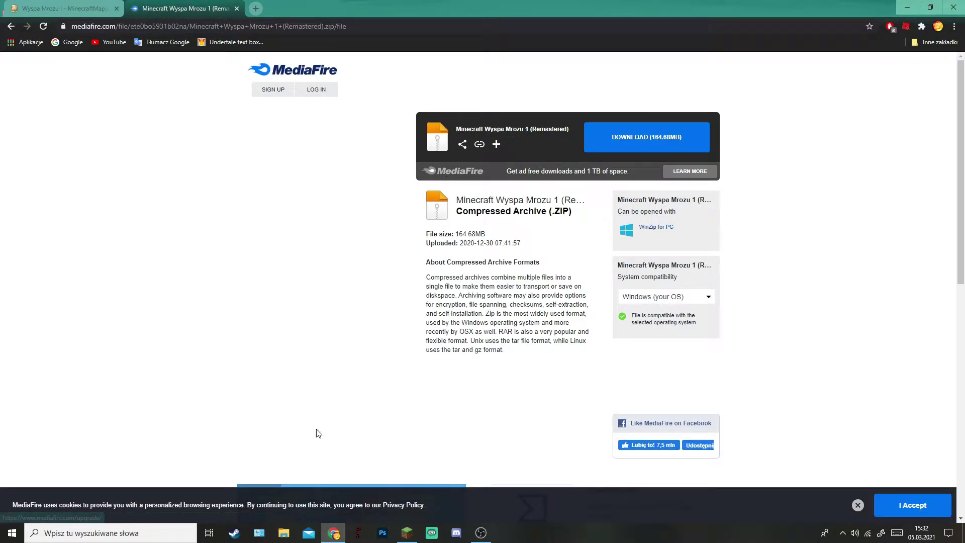
- Start downloading the Minecraft Wyspa Mrozu 1 (Remastered) zip archive from MediaFire
click(635, 142)
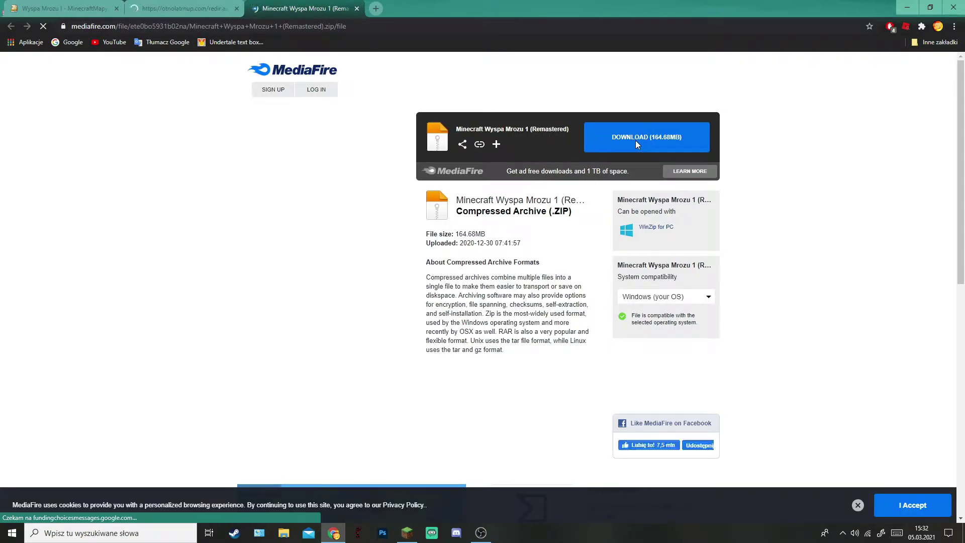
click(635, 141)
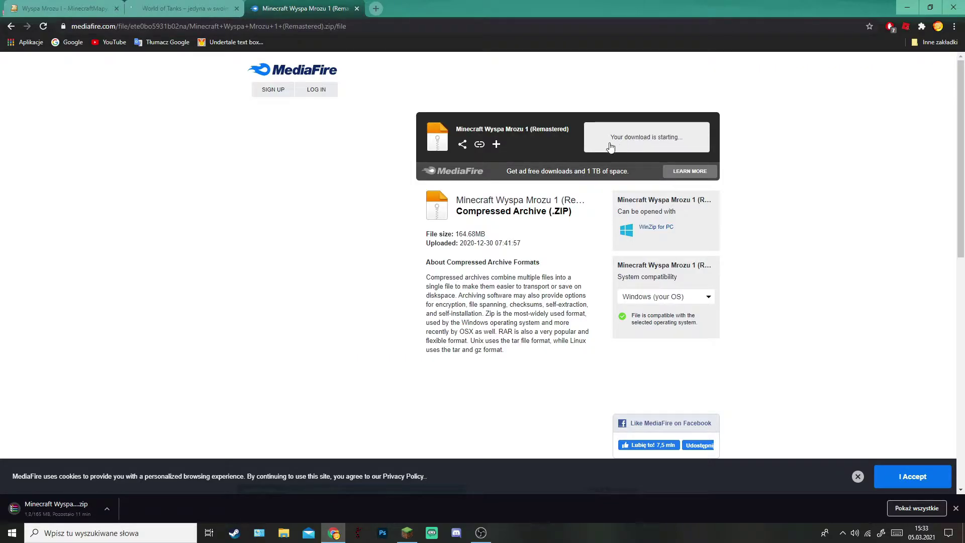
- Open the full downloads list, close the ad and MediaFire pages, then cancel the zip download and remove it from the list
click(915, 509)
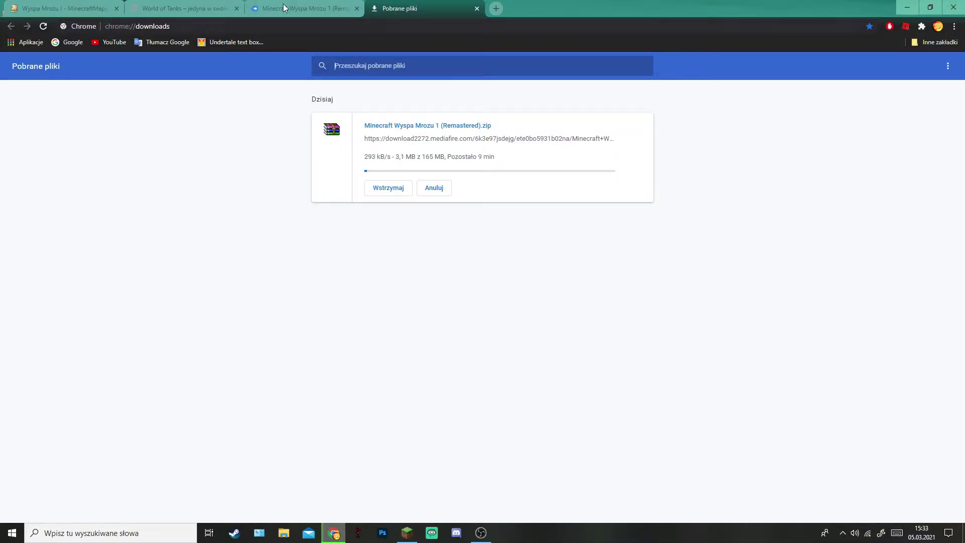
click(237, 9)
click(237, 8)
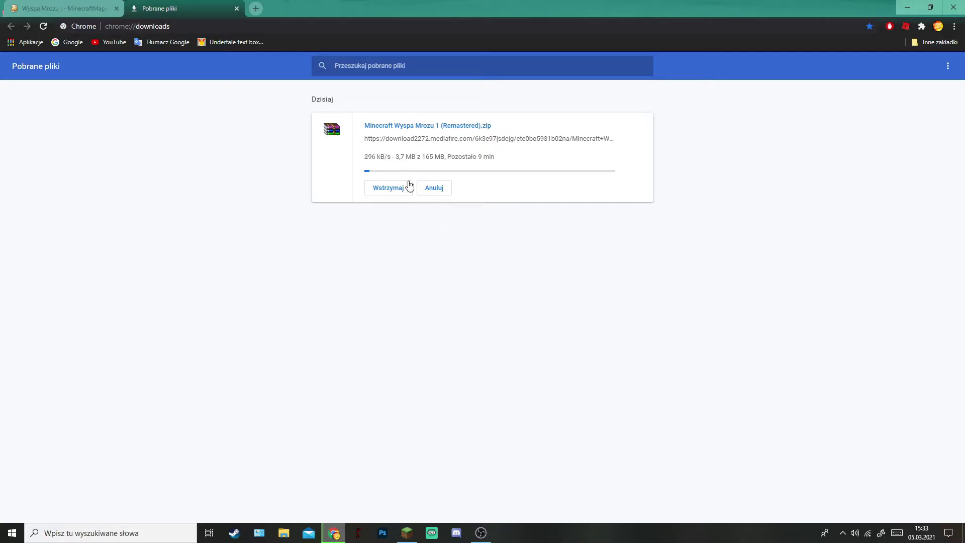
click(431, 188)
click(640, 126)
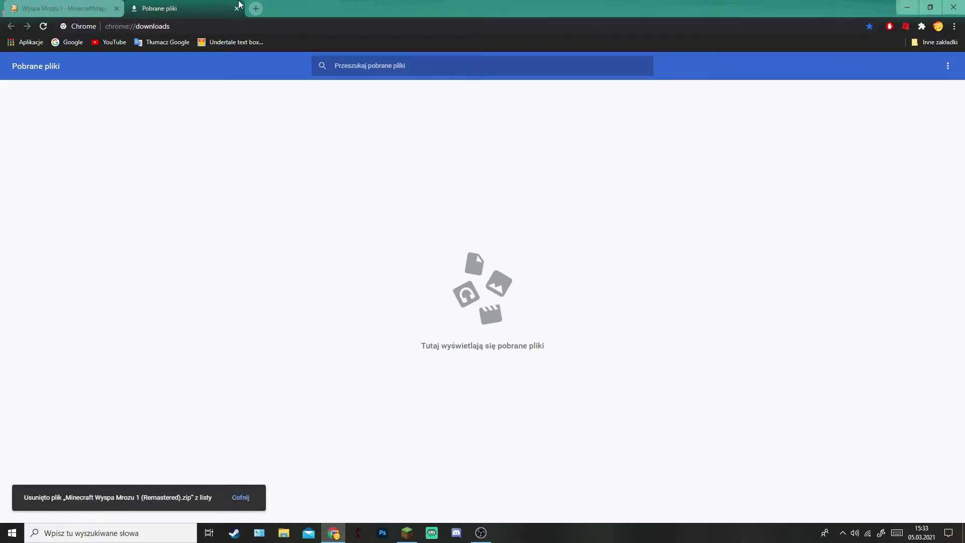
- Close the browser and open the %appdata% folder through the Windows search
click(116, 8)
click(116, 8)
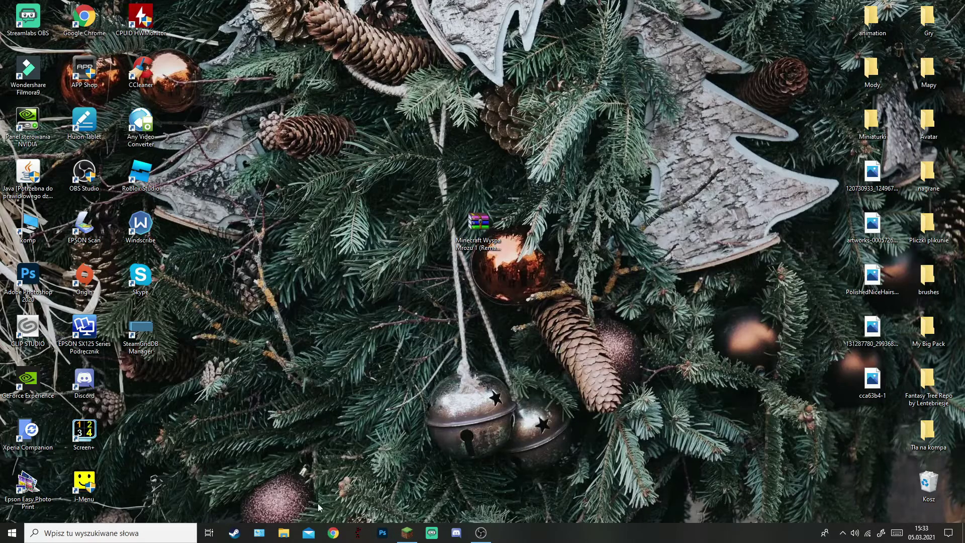
click(152, 538)
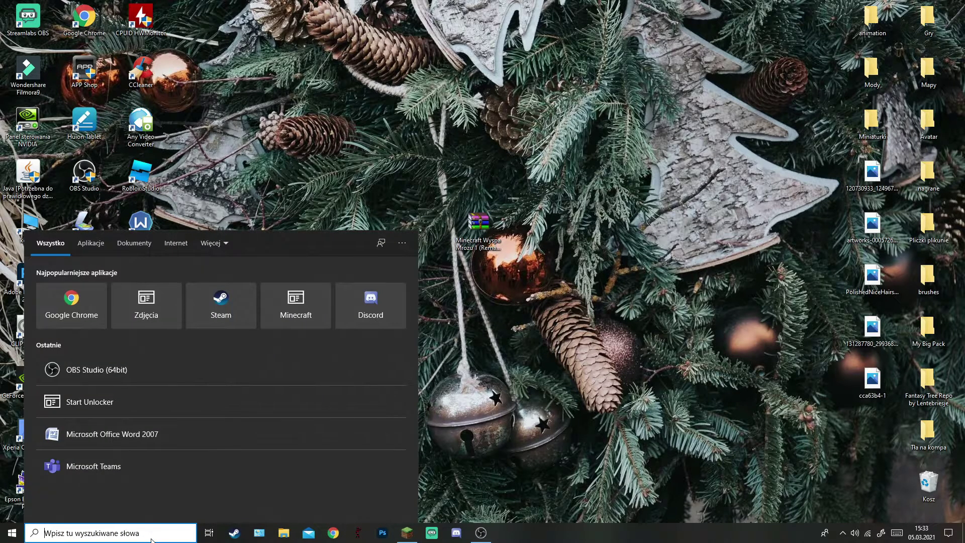
text(%app)
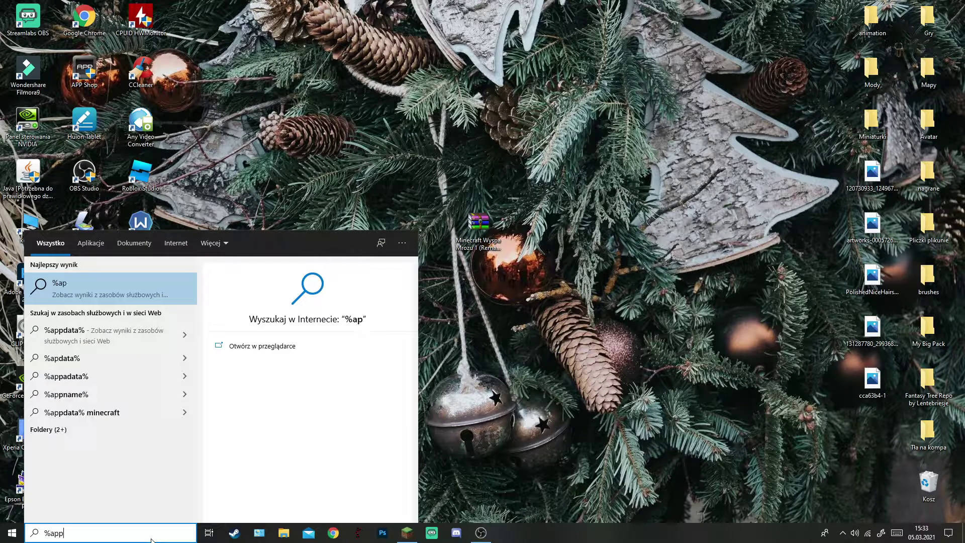
text(data%)
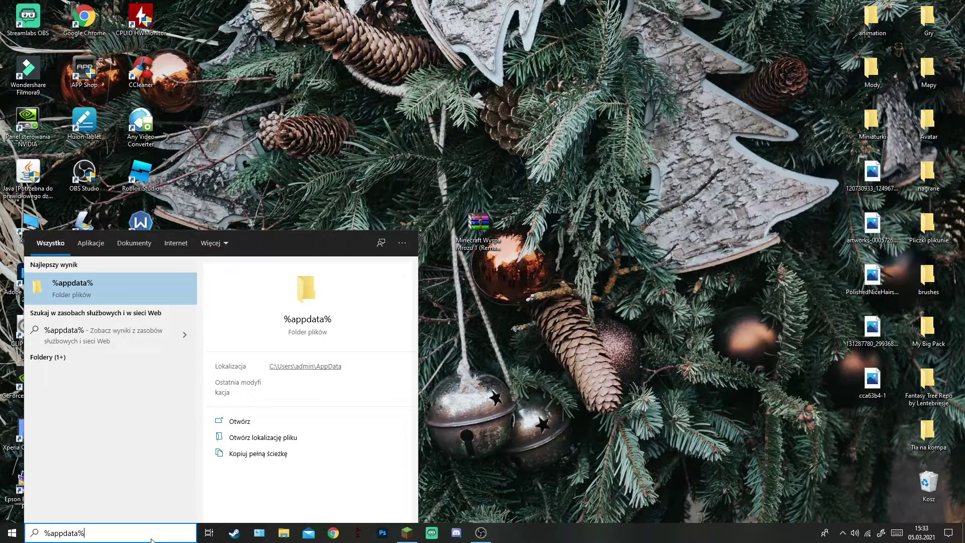
key(Return)
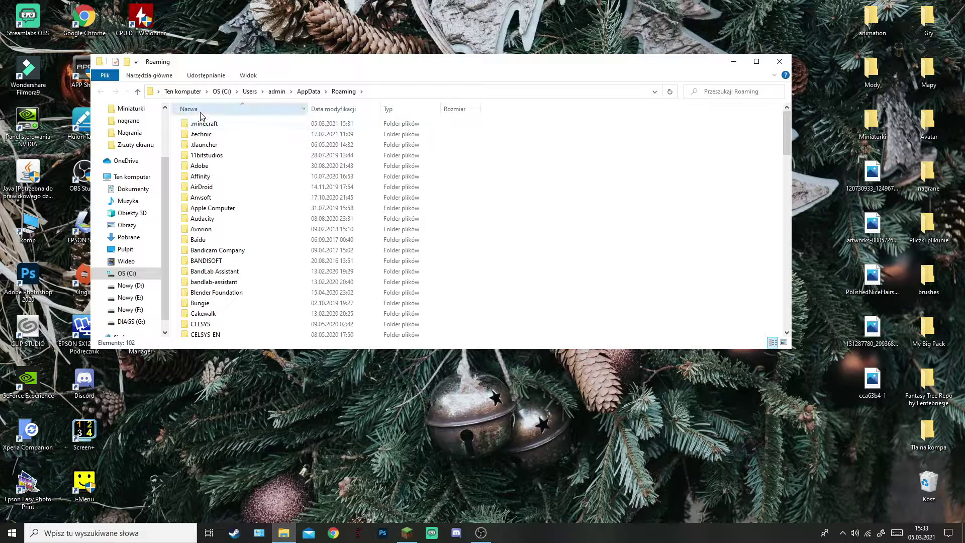
scroll(302, 196, down, 4)
scroll(254, 228, up, 4)
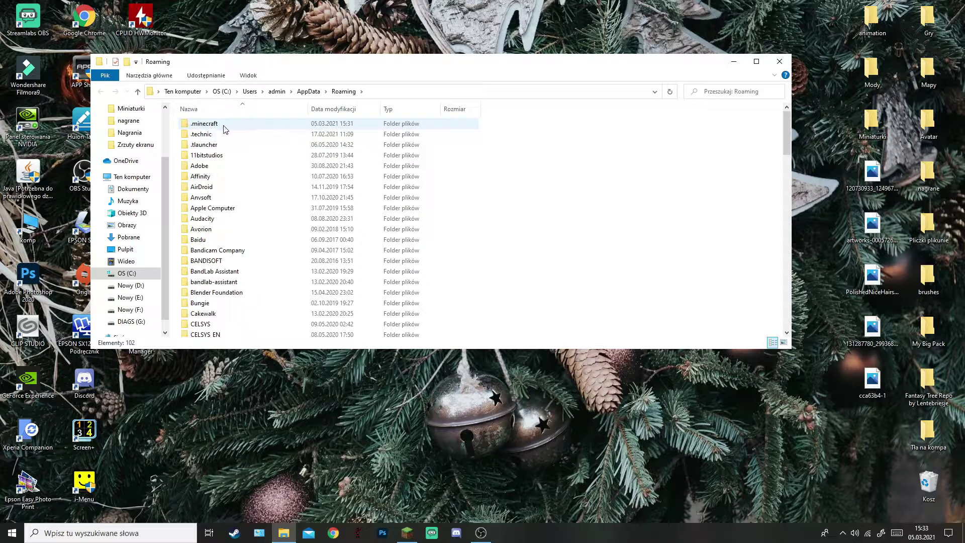
- Minimize the Roaming folder and open the Minecraft Wyspa Mrozu 1 (Remastered) archive on the desktop, dismissing the WinRAR notification
click(734, 62)
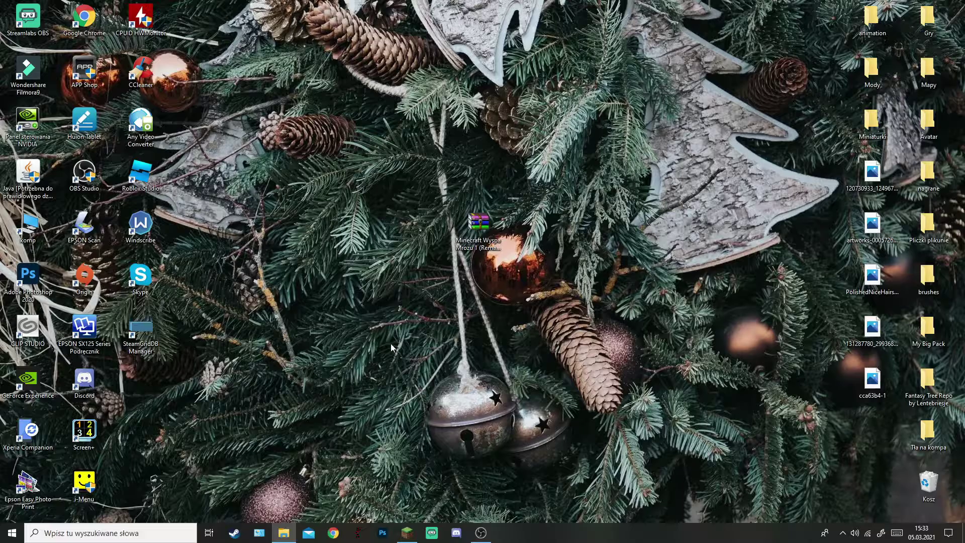
double_click(461, 250)
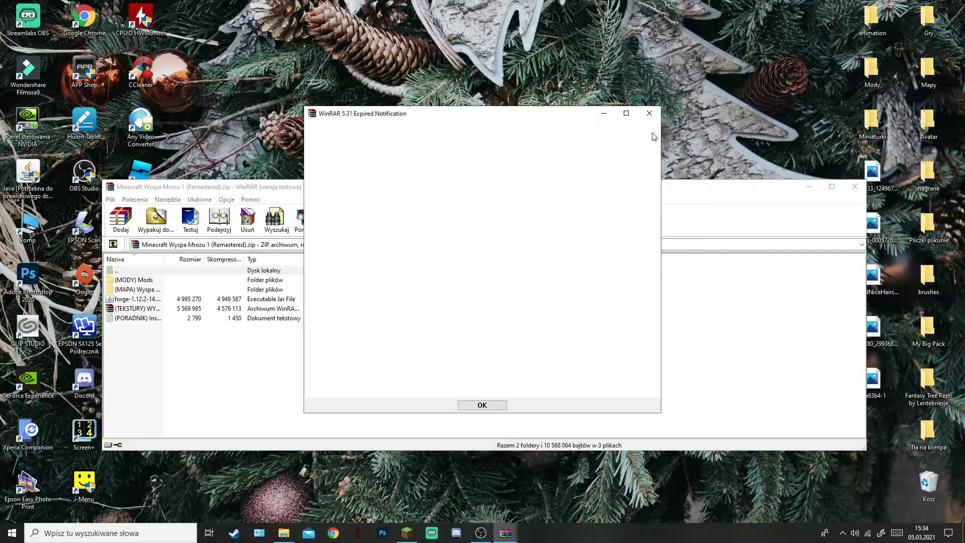
click(649, 113)
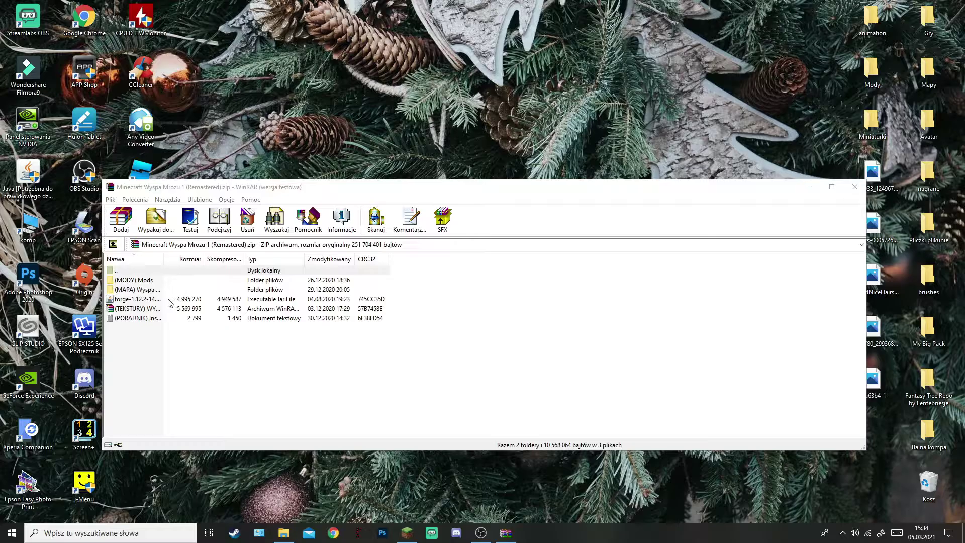
- Read through the (PORADNIK) Instalacja text guide in the archive and close it
double_click(151, 318)
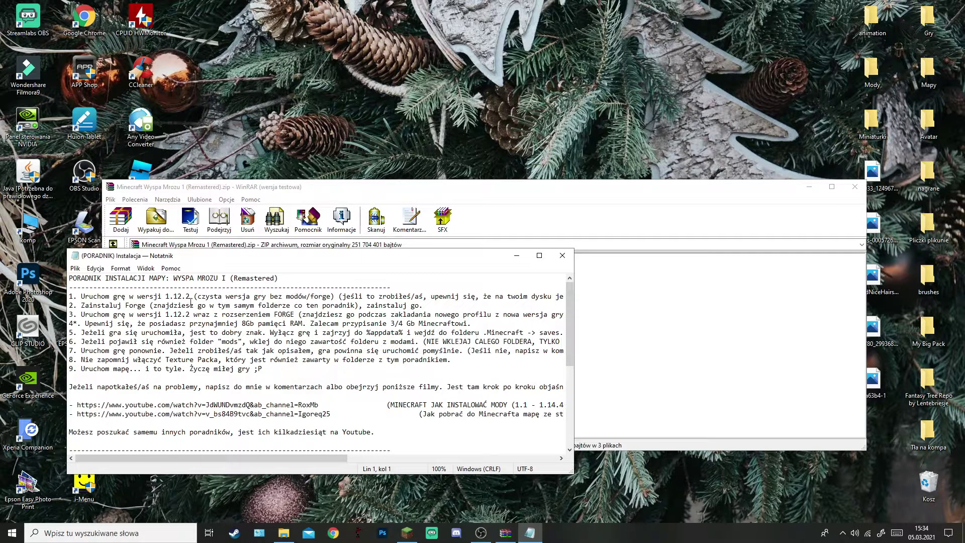
scroll(168, 307, down, 6)
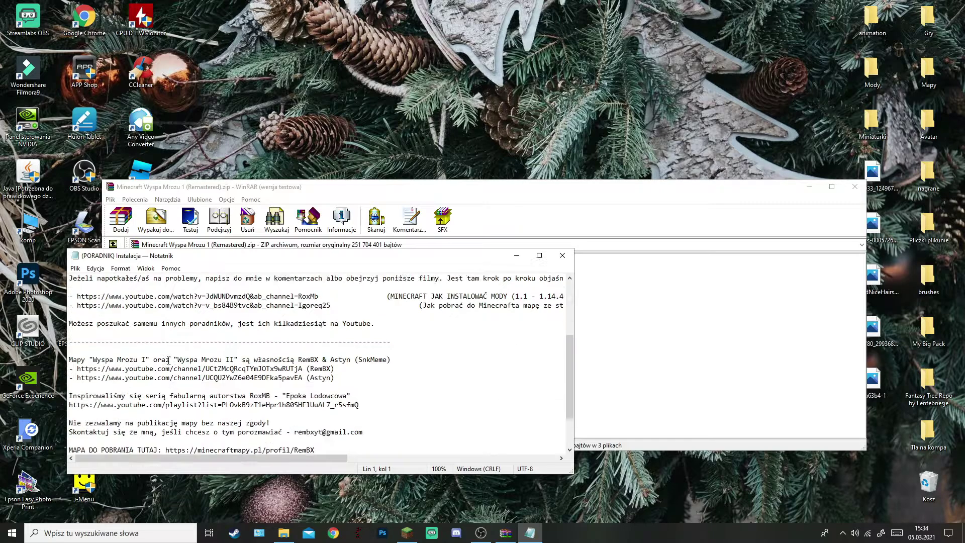
scroll(171, 382, up, 6)
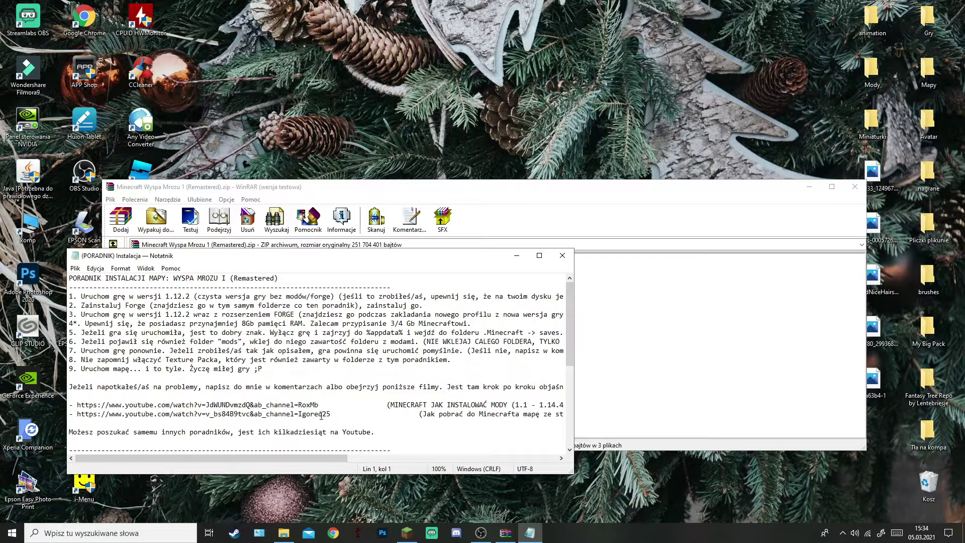
click(562, 255)
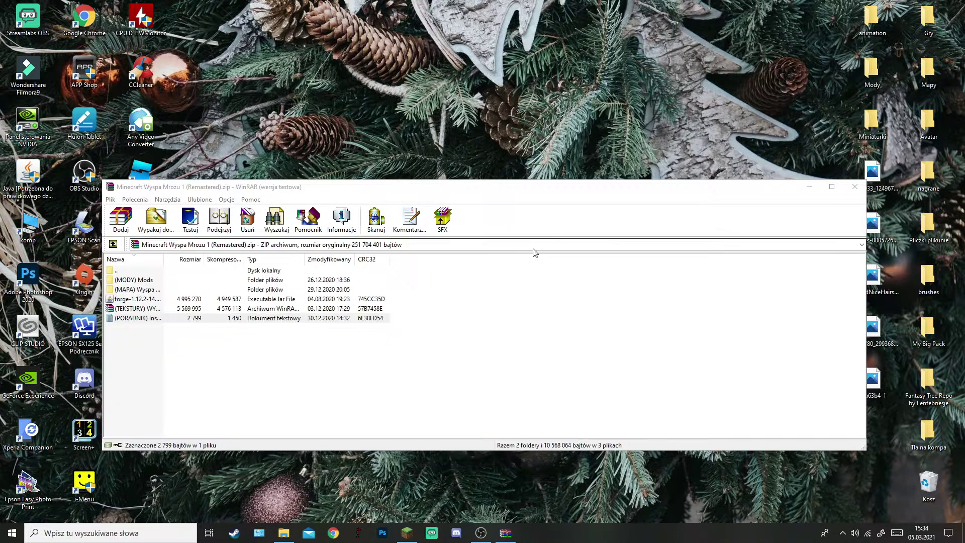
- Install the Forge 1.12.2 client from the archive's installer into the .minecraft folder, and close the archive
click(158, 302)
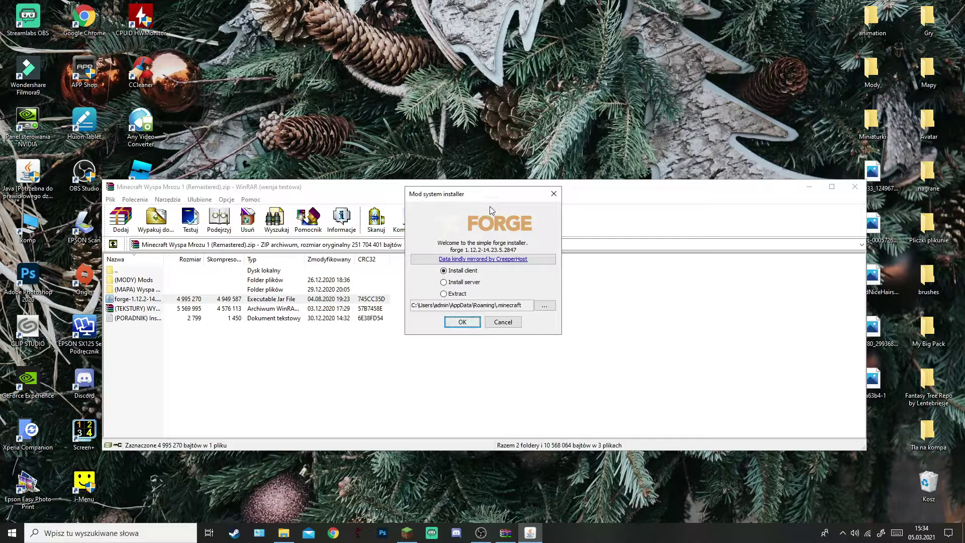
click(444, 272)
click(462, 322)
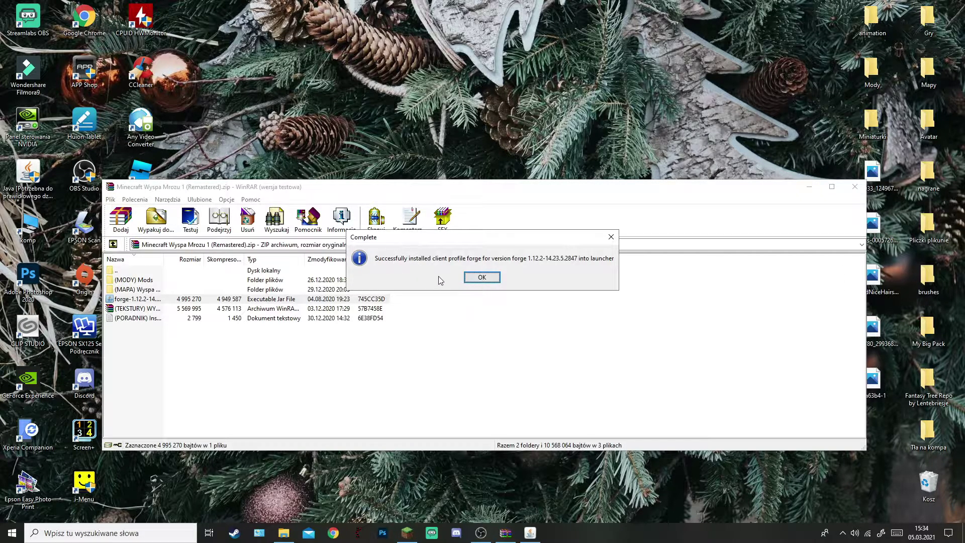
click(481, 278)
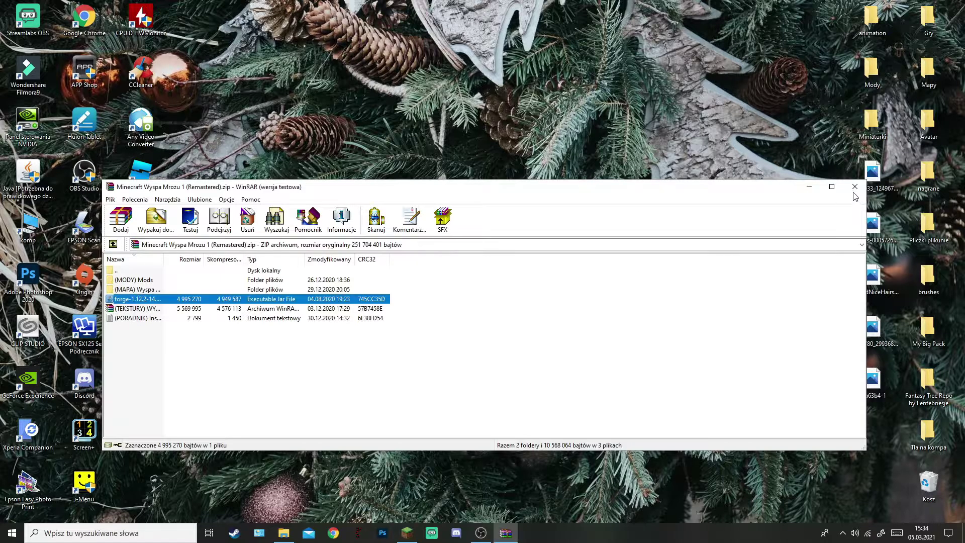
click(854, 186)
- Open the .minecraft folder inside Roaming and look through it for the mods, resourcepacks and saves folders
click(284, 533)
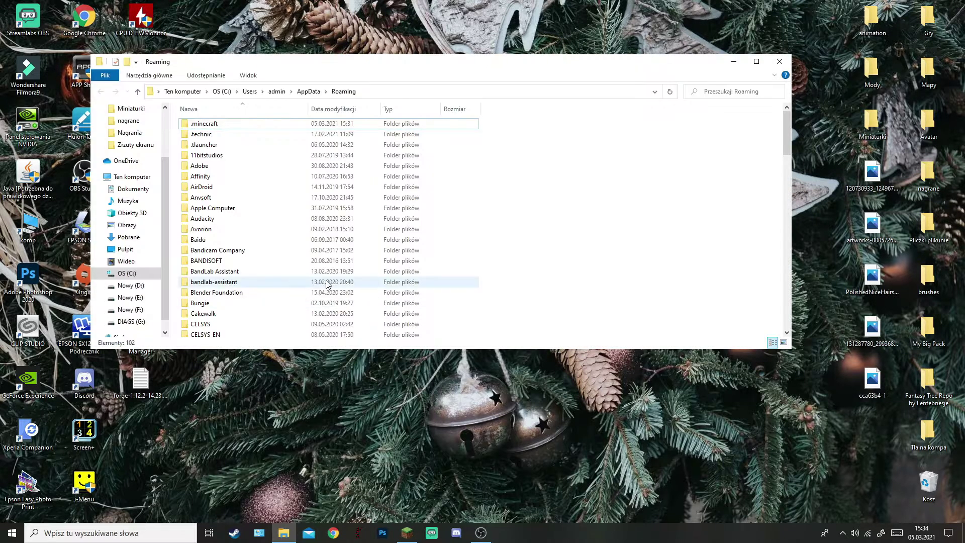
double_click(347, 124)
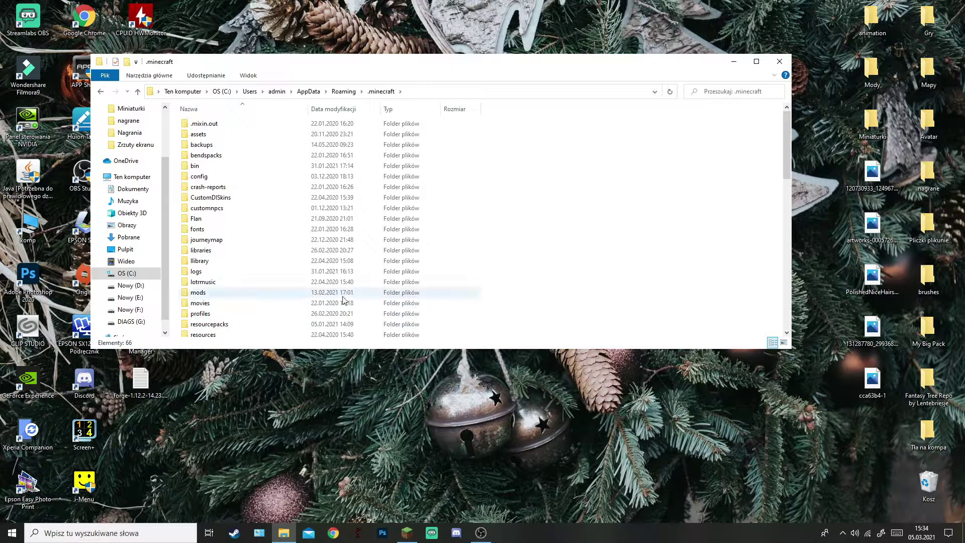
scroll(263, 155, down, 6)
scroll(234, 262, down, 3)
scroll(226, 263, up, 9)
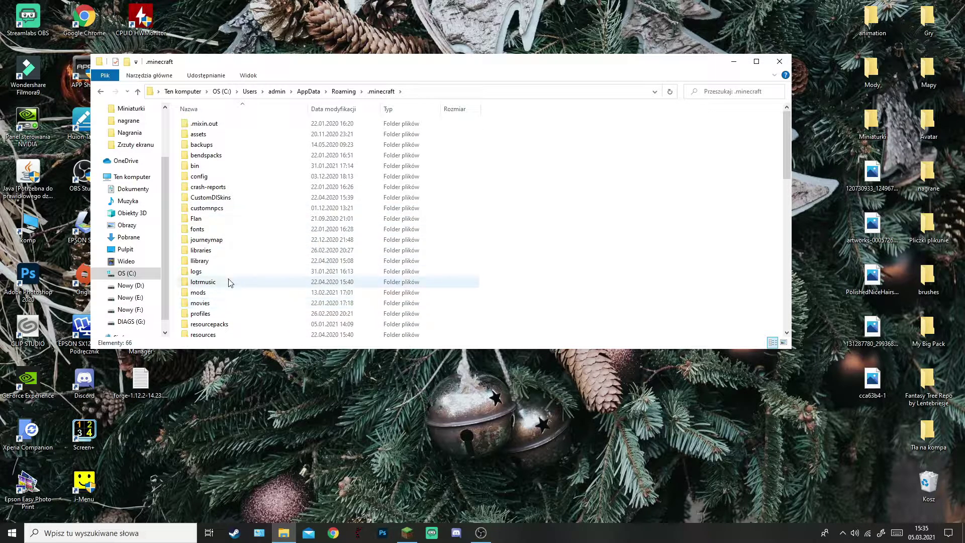
scroll(217, 307, down, 1)
scroll(225, 324, down, 1)
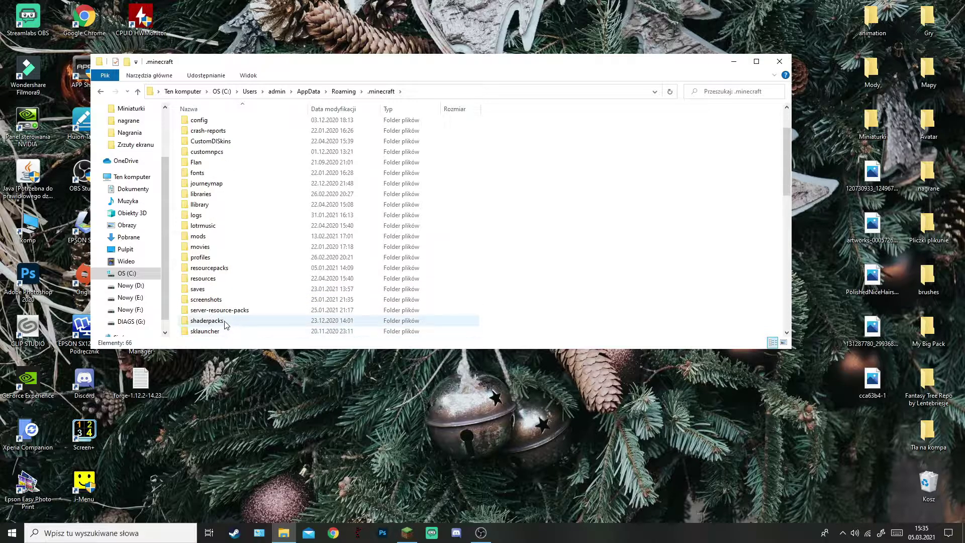
scroll(224, 325, up, 1)
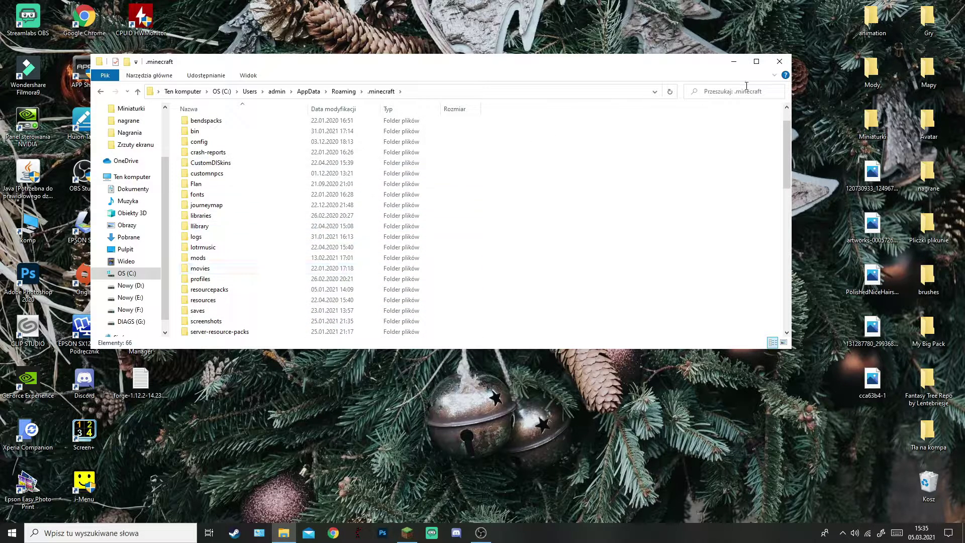
- Reopen the Minecraft Wyspa Mrozu 1 (Remastered) archive and open its (MAPA) Wyspa Mrozu I (Remastered) folder
click(743, 65)
double_click(477, 229)
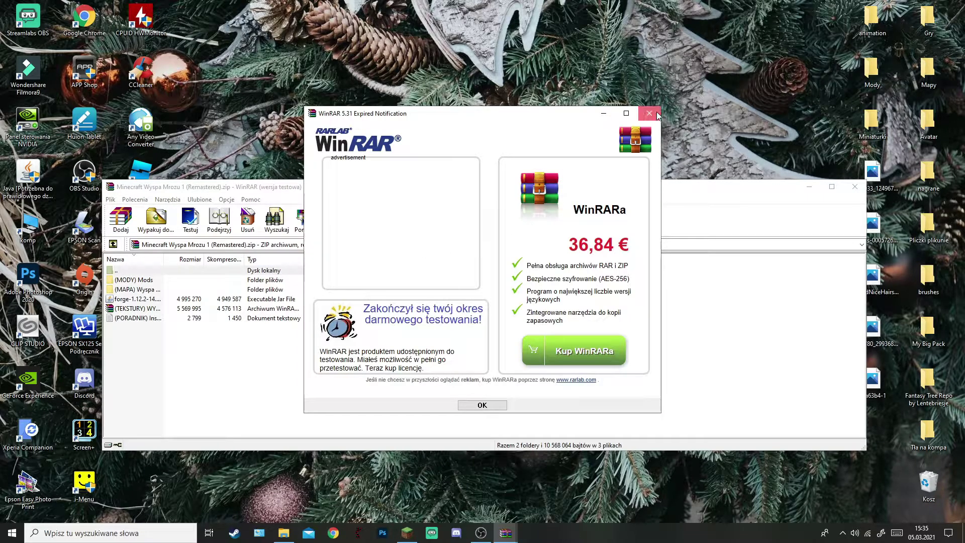
click(648, 113)
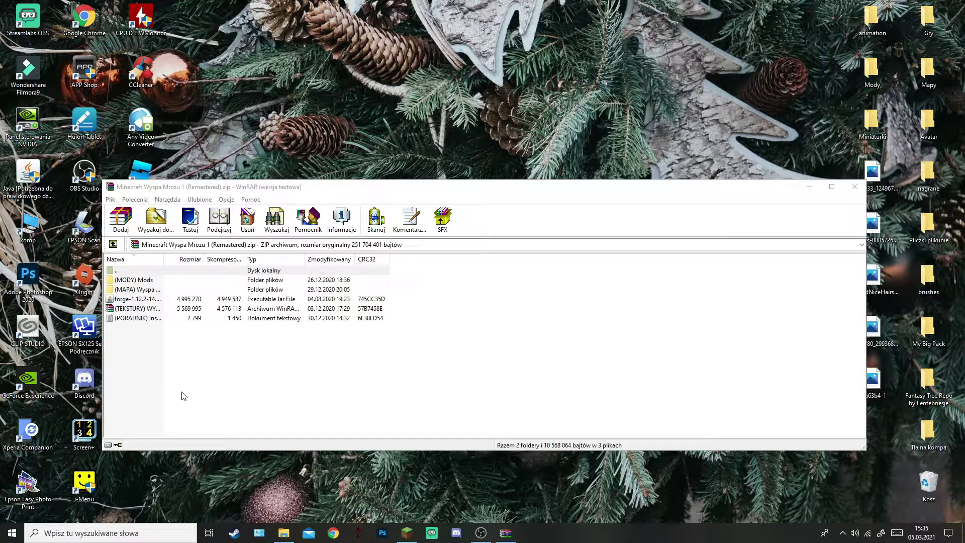
double_click(139, 291)
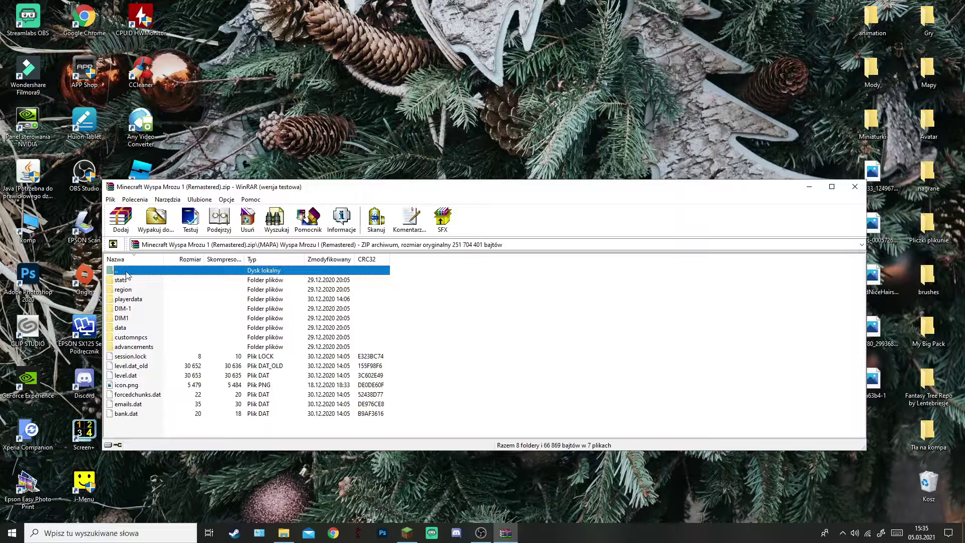
- Extract the (MAPA) Wyspa Mrozu I (Remastered) folder from the archive into the .minecraft saves folder
double_click(126, 273)
click(407, 533)
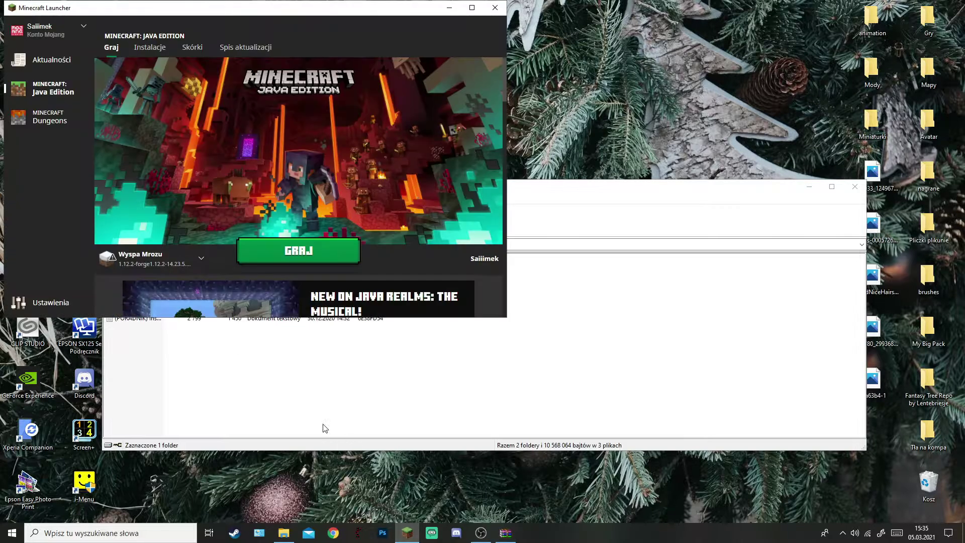
click(294, 533)
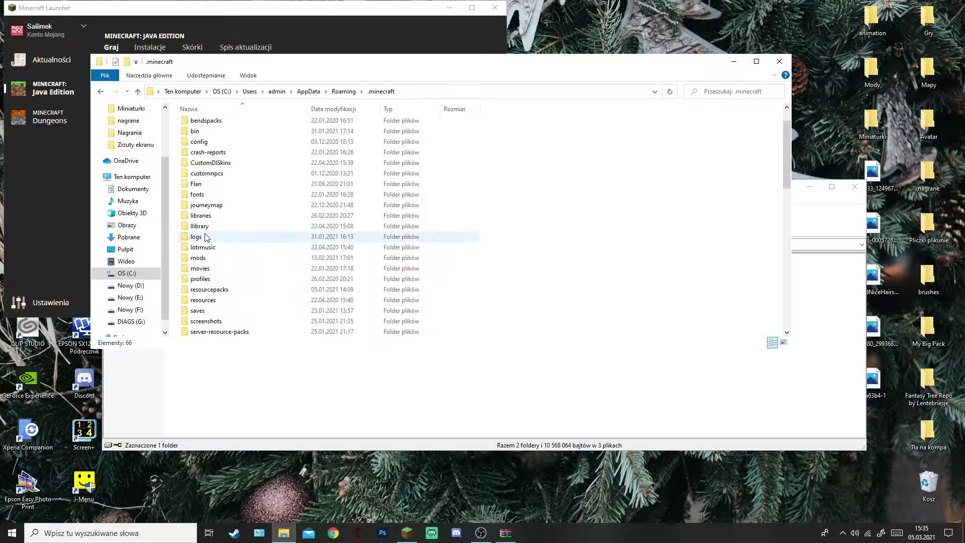
double_click(222, 311)
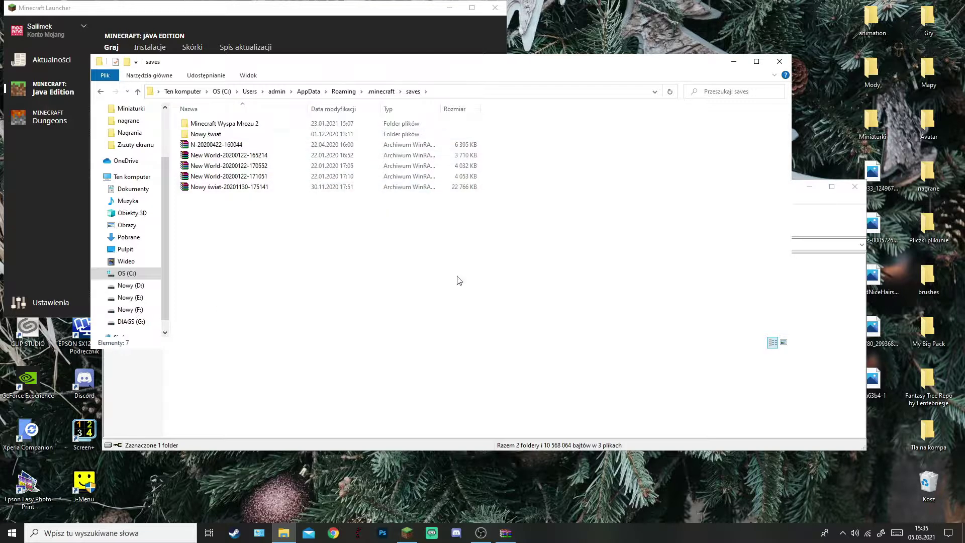
click(547, 421)
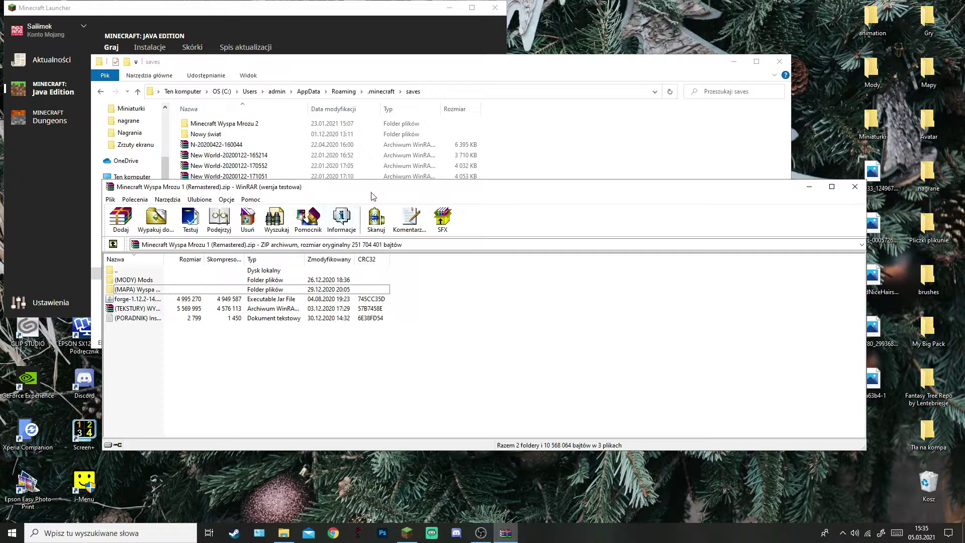
drag(263, 229, 385, 307)
drag(259, 367, 215, 250)
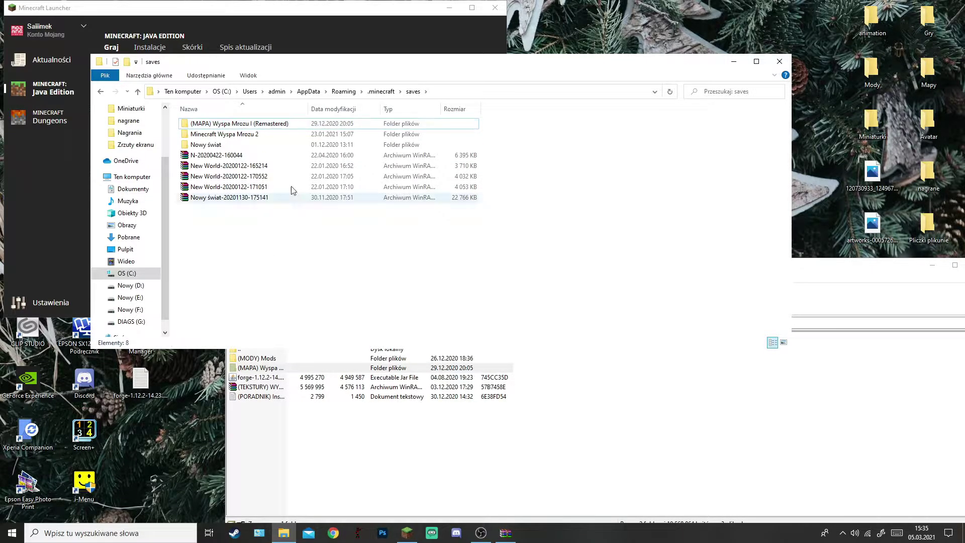
- Extract the (TEKSTURY) WYSPA MROZU PACK archive into the resourcepacks folder of .minecraft
click(380, 92)
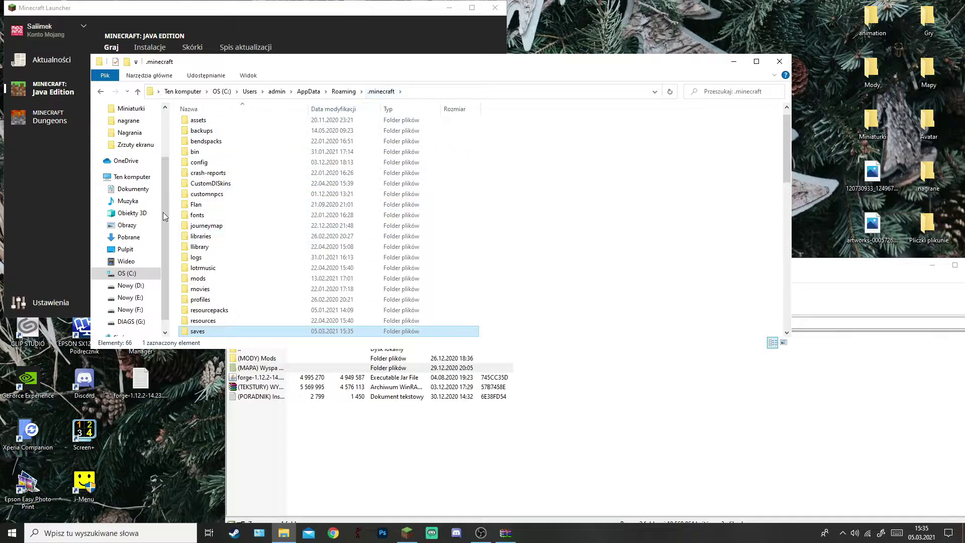
scroll(241, 271, down, 1)
scroll(250, 325, down, 1)
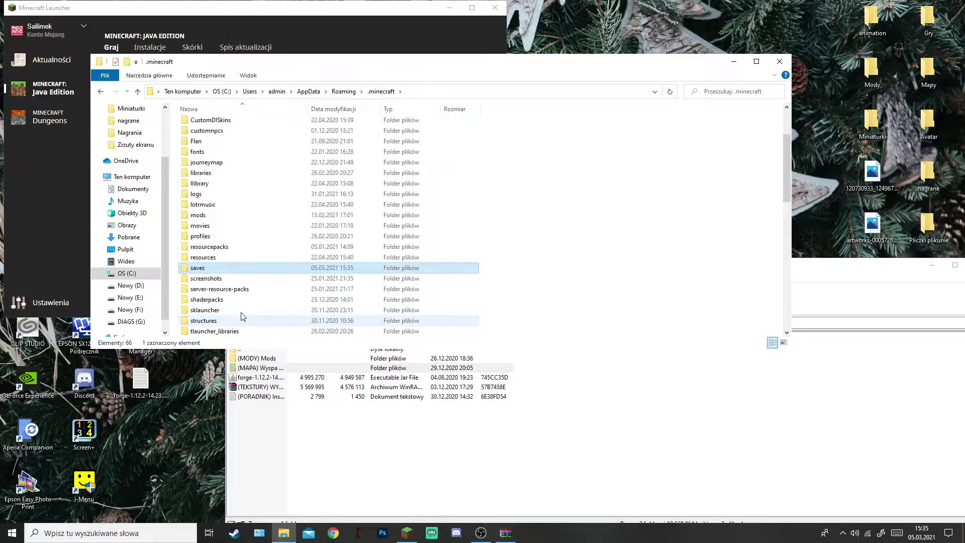
double_click(209, 247)
drag(244, 387, 268, 231)
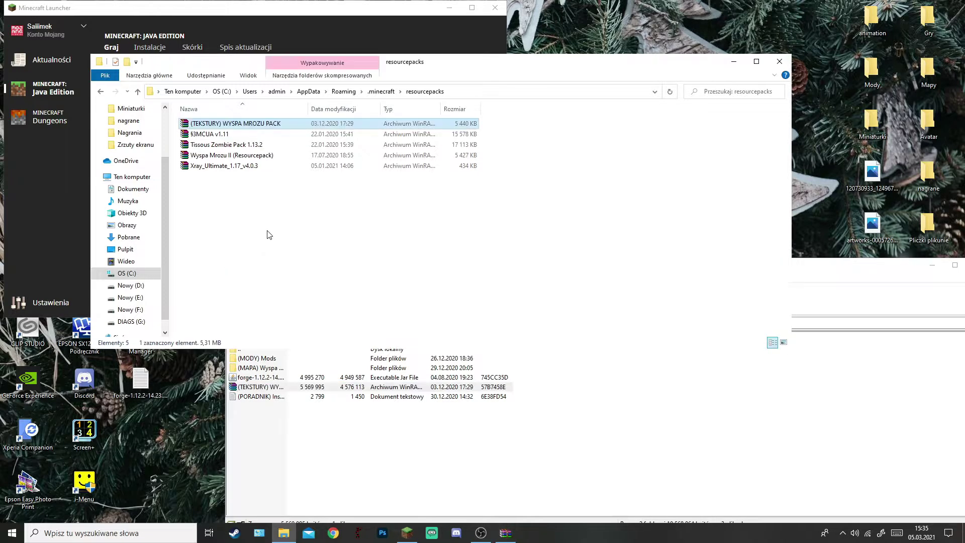
- Extract everything inside the archive's (MODY) Mods folder into the .minecraft mods folder, replacing the files that have the same names
click(382, 91)
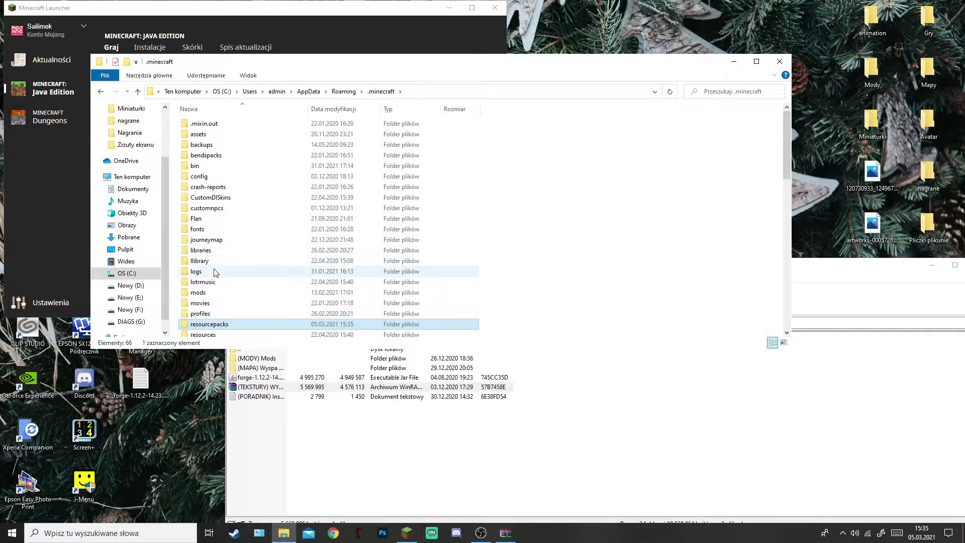
double_click(198, 292)
click(300, 459)
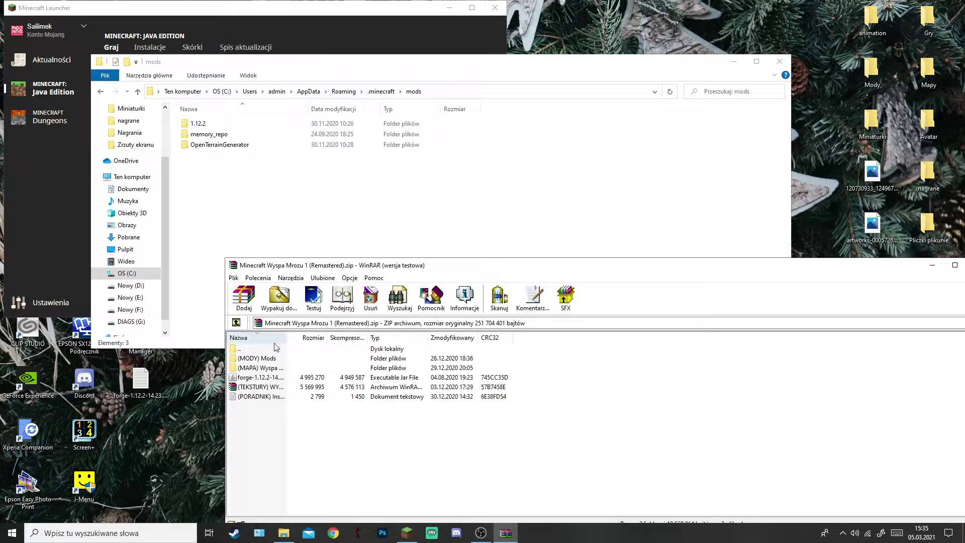
double_click(267, 361)
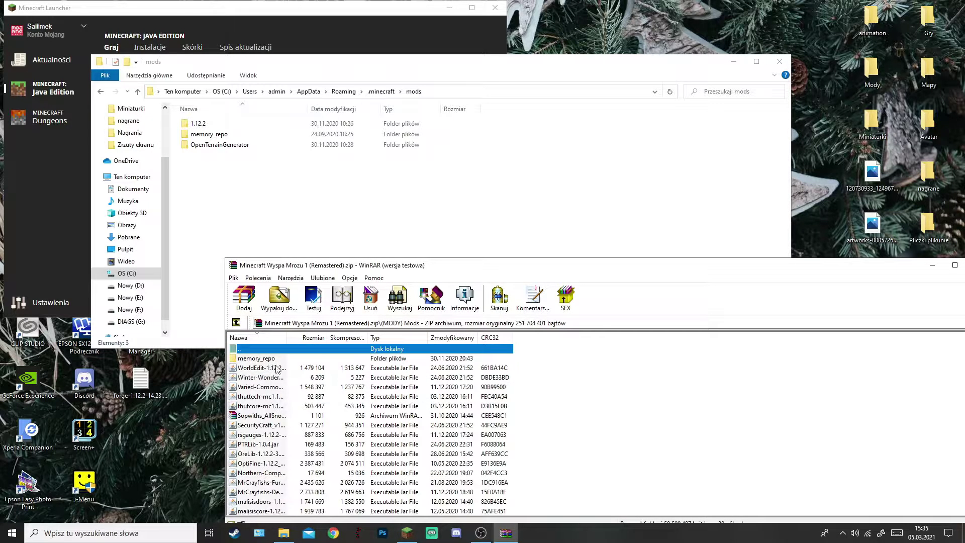
scroll(341, 366, down, 2)
drag(513, 516, 315, 362)
drag(432, 287, 351, 215)
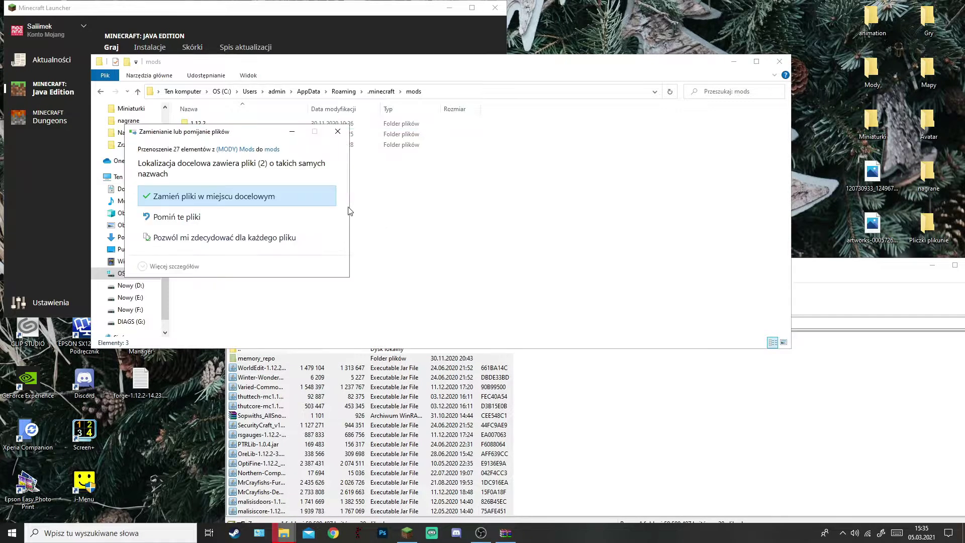
click(267, 189)
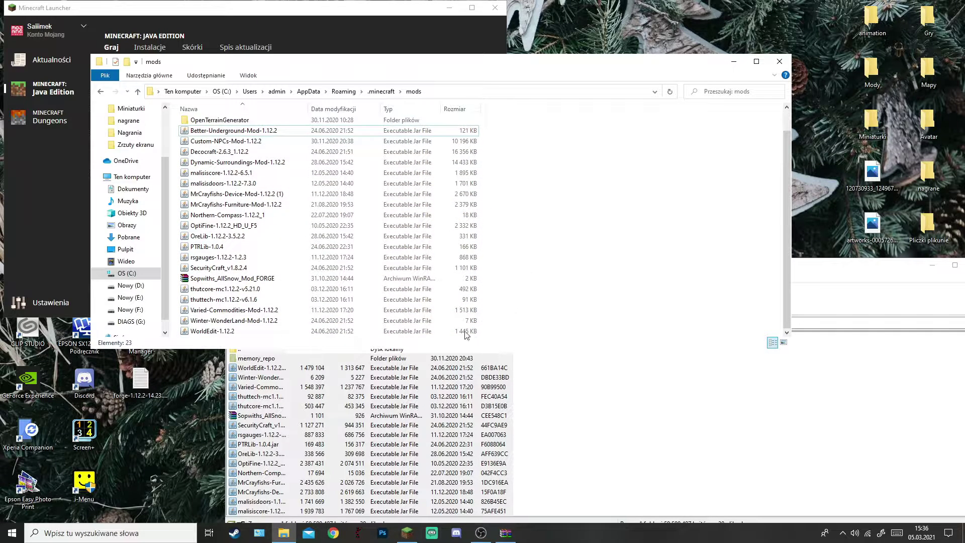
- Close the .minecraft folder window and the Wyspa Mrozu archive
click(381, 91)
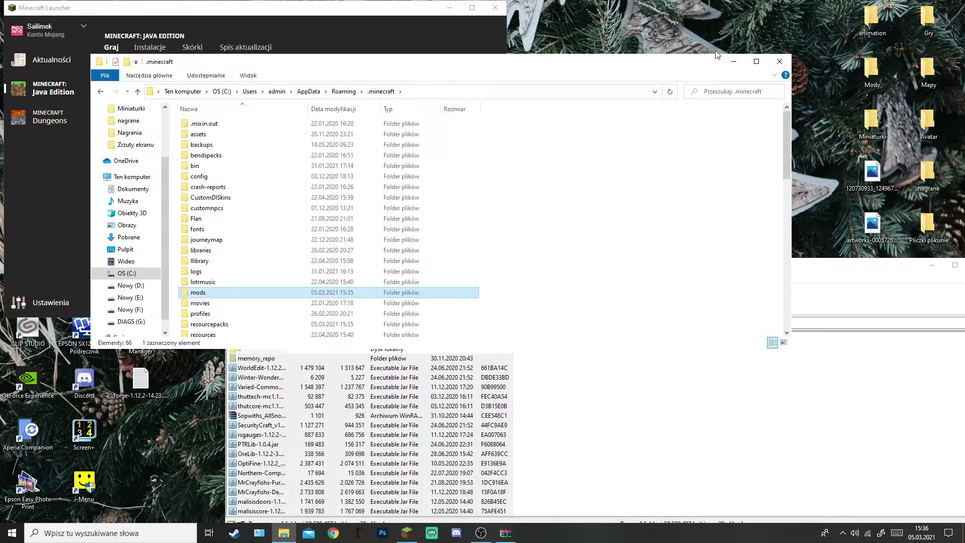
click(782, 61)
drag(732, 266, 505, 150)
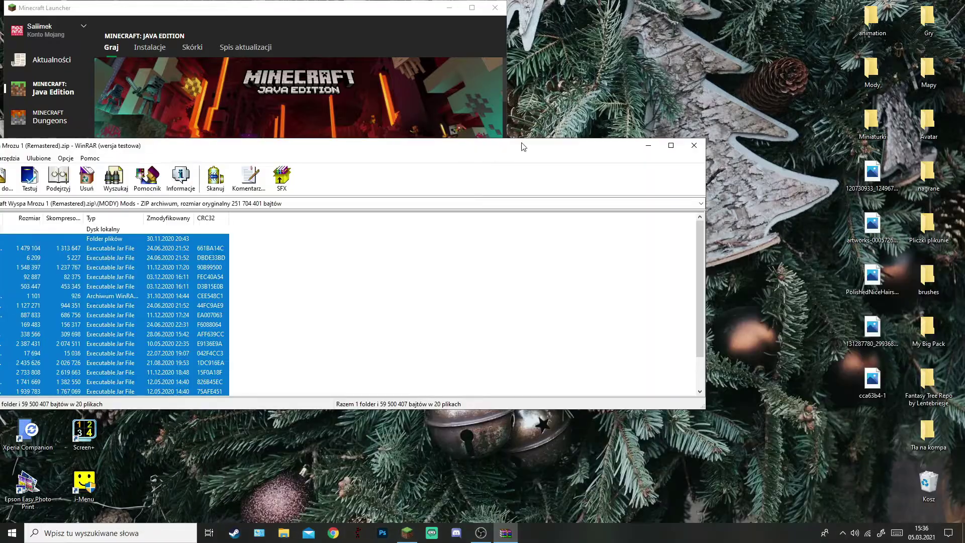
click(591, 263)
click(693, 145)
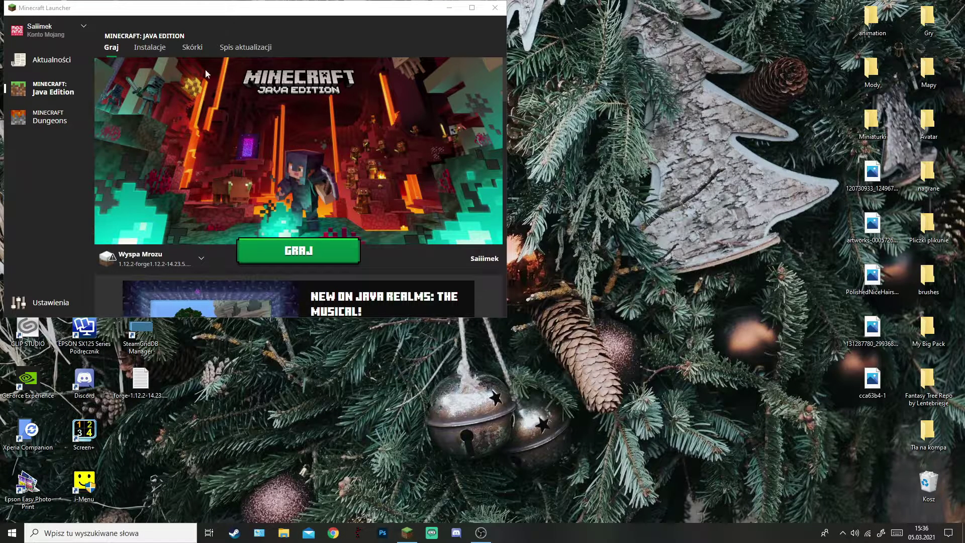
- Edit the Wyspa Mrozu installation in the Minecraft Launcher, choose version release 1.12.2-forge1.12.2-14.23.5.2847 and save it
click(150, 47)
mouse_move(330, 209)
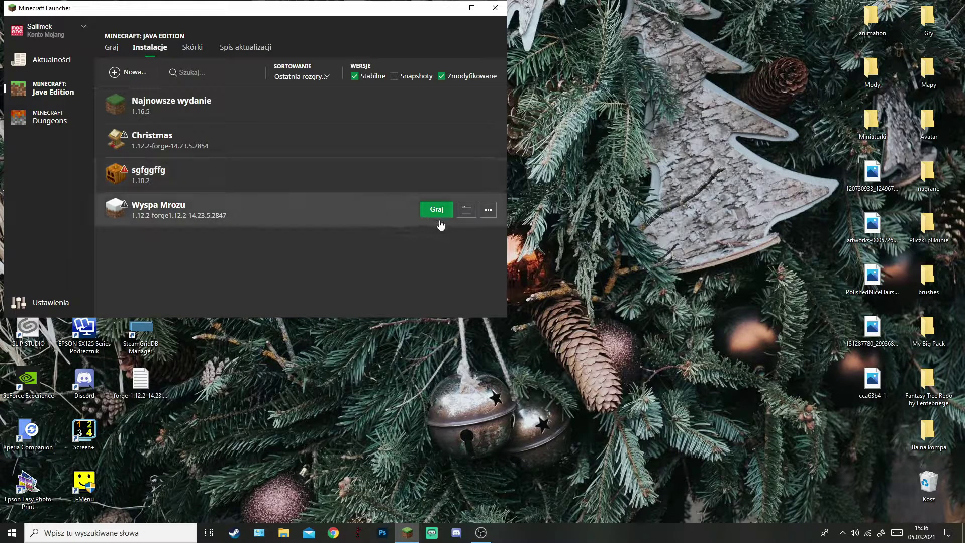
click(488, 209)
click(478, 232)
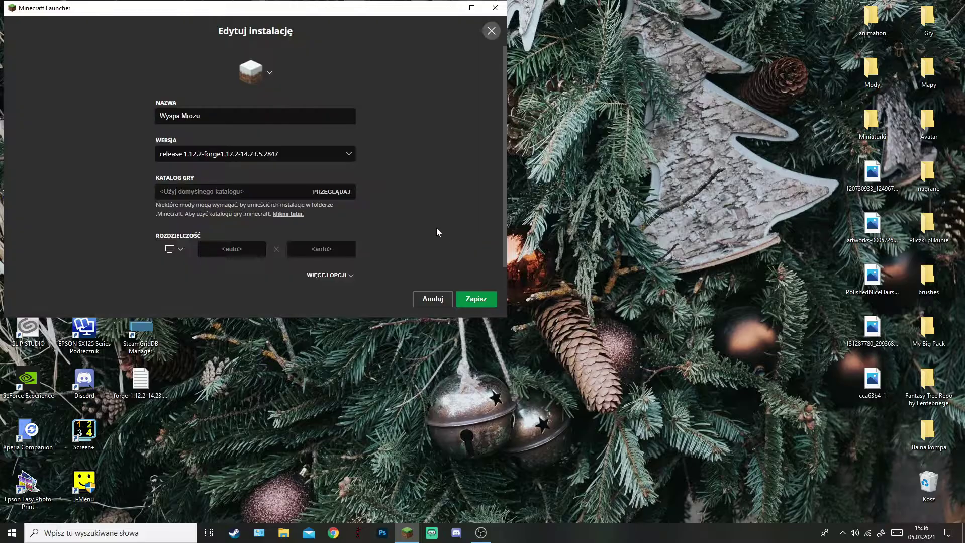
click(250, 156)
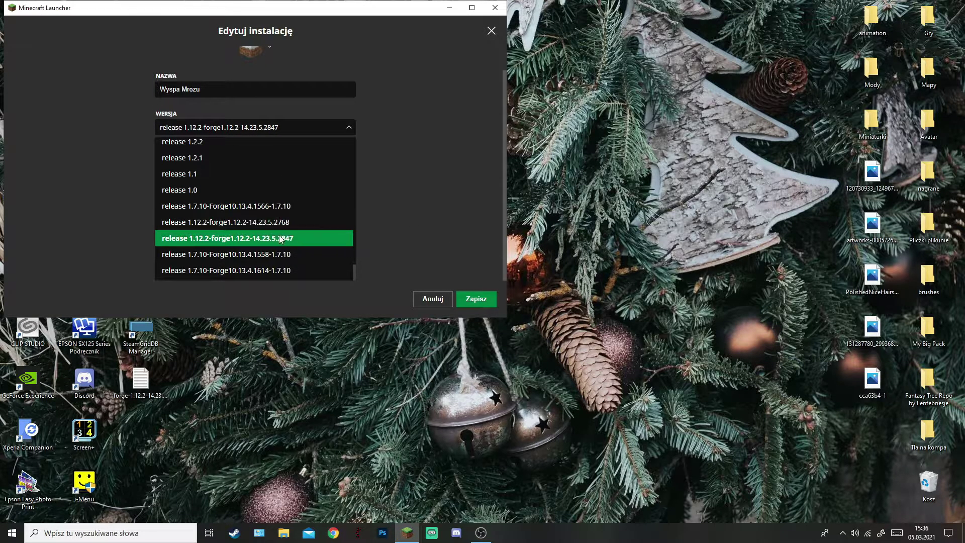
click(307, 243)
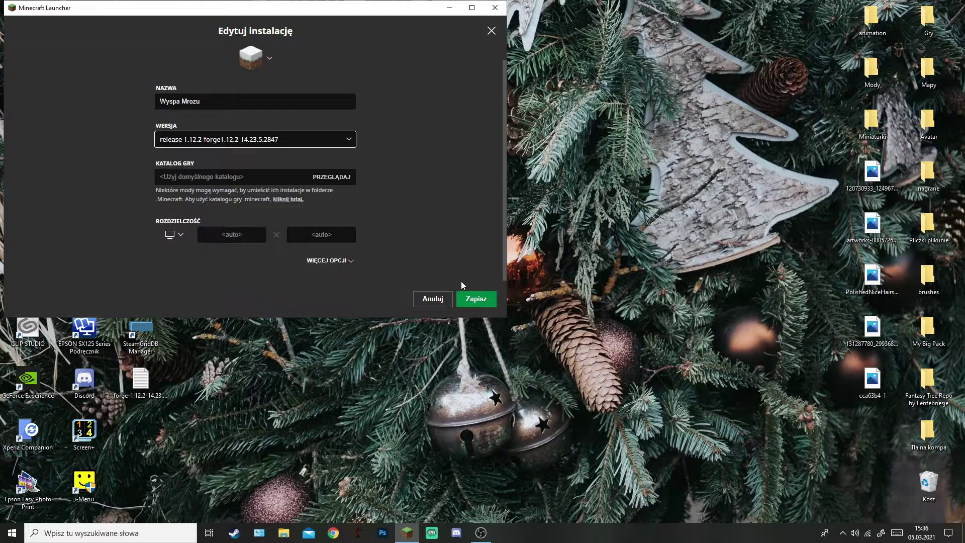
click(485, 301)
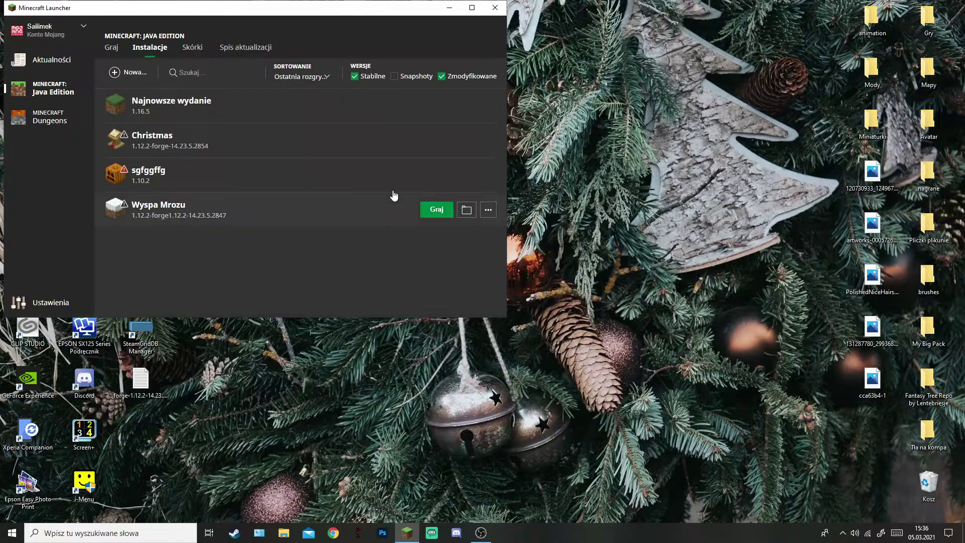
- Launch the game with the Wyspa Mrozu installation
click(111, 48)
click(295, 252)
click(153, 191)
click(359, 228)
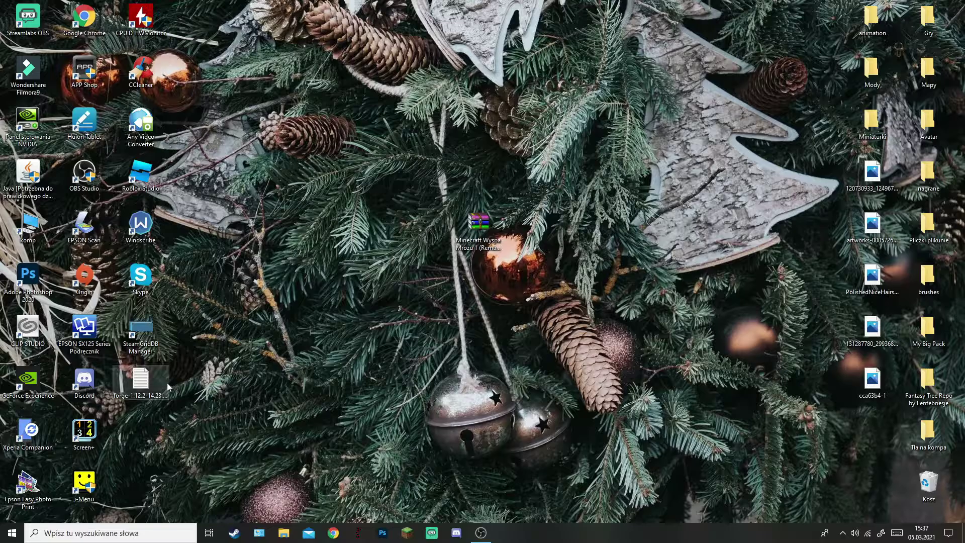
- Move the forge-1.12.2 file from the desktop to the recycle bin and empty the bin
drag(152, 386, 925, 482)
right_click(912, 473)
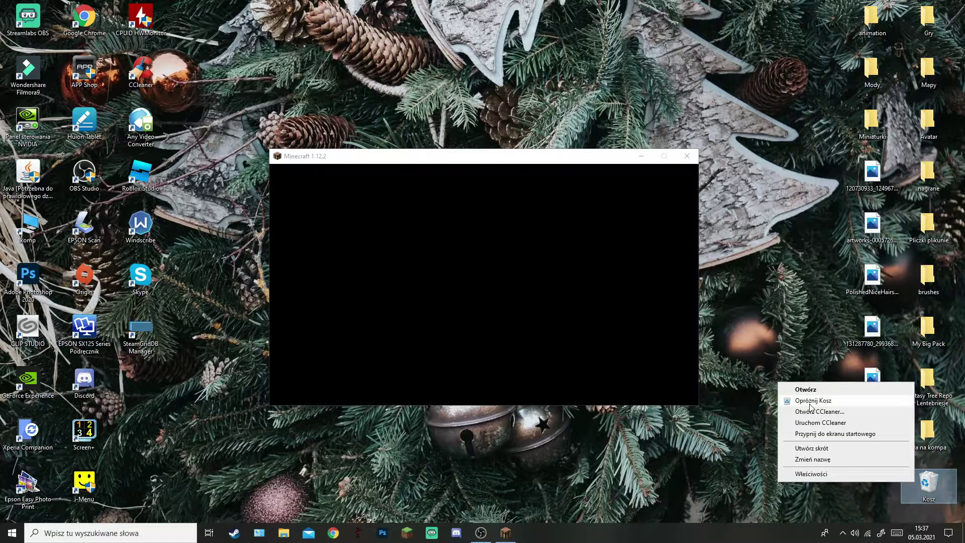
click(812, 402)
click(525, 278)
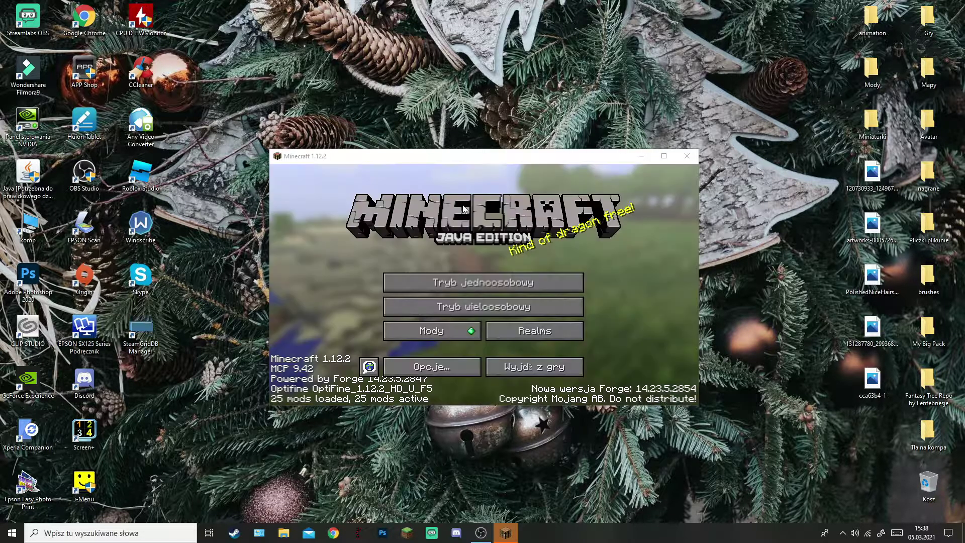
- Maximize the Minecraft 1.12.2 window and load the single-player world Wyspa Mrozu I (Remastered)
click(663, 158)
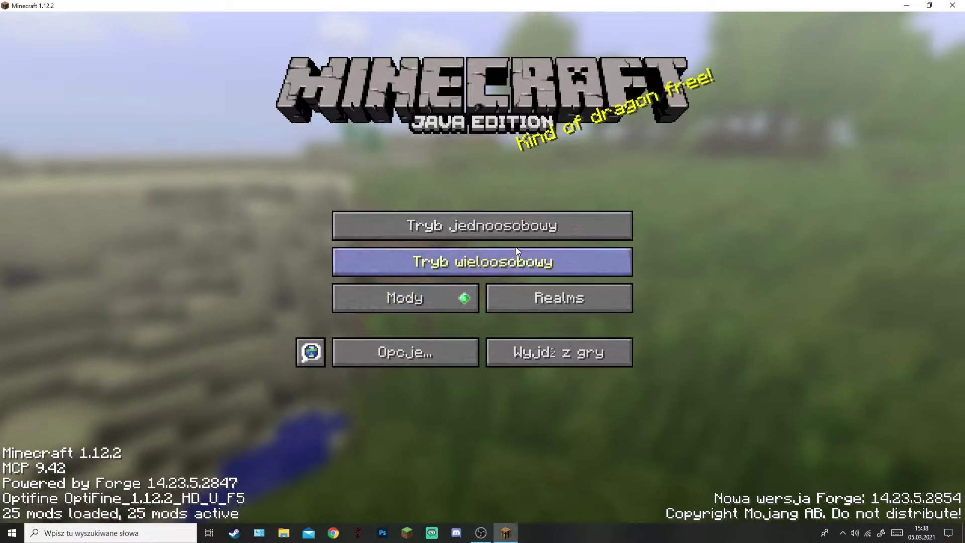
click(513, 225)
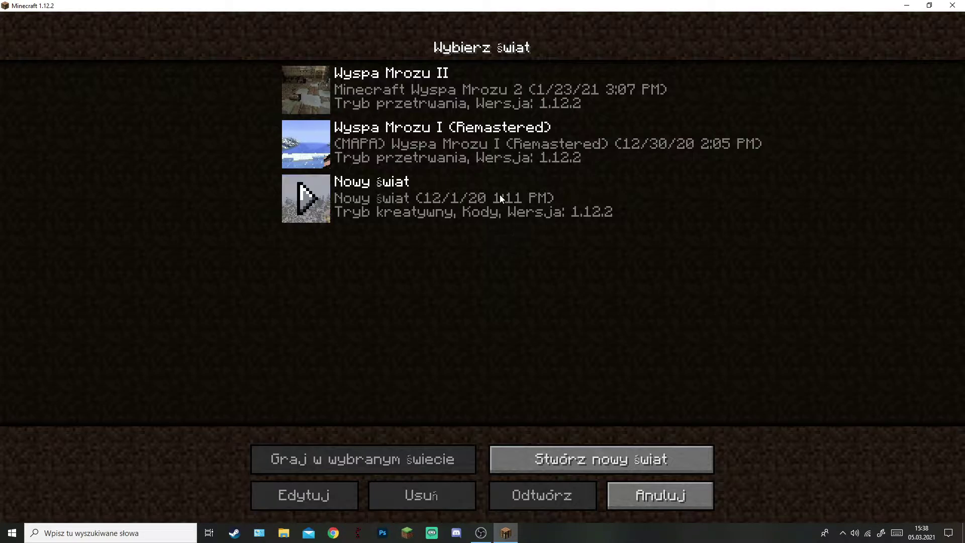
click(336, 146)
click(306, 144)
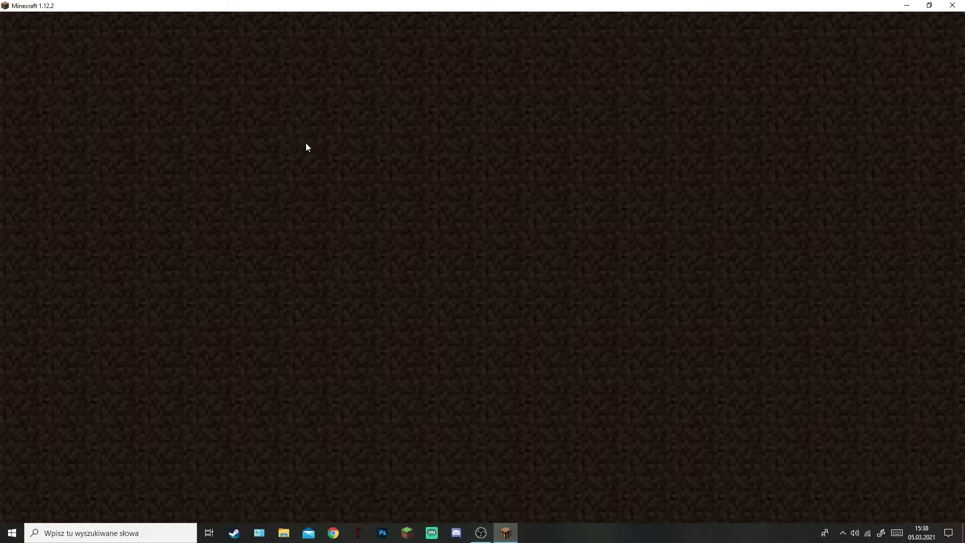